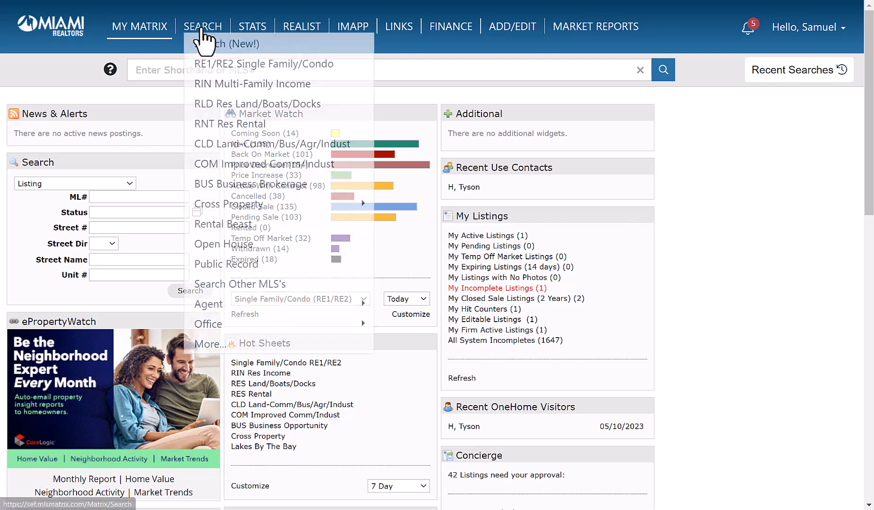
Open the RE1/RE2 Single Family/Condo search and filter by RES property type Condo/Co-Op/Villa/Townhouse and type of property Condo
mouse_move(203, 35)
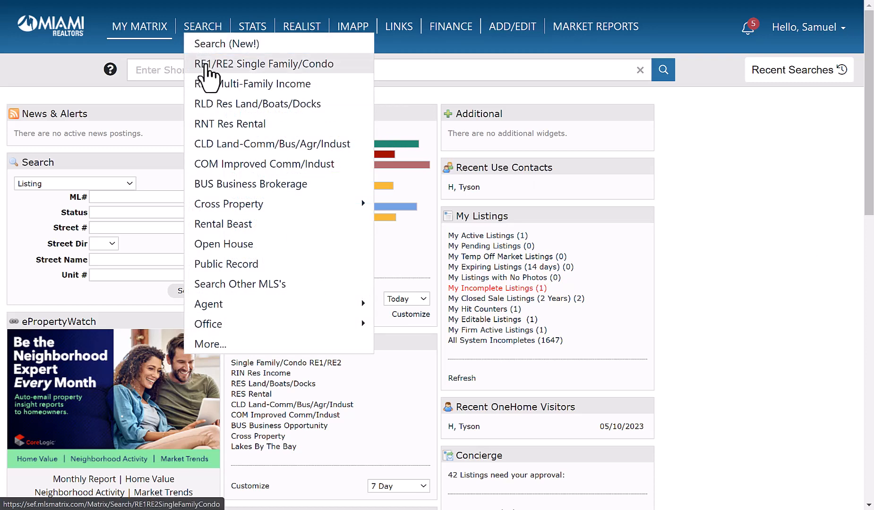
click(256, 63)
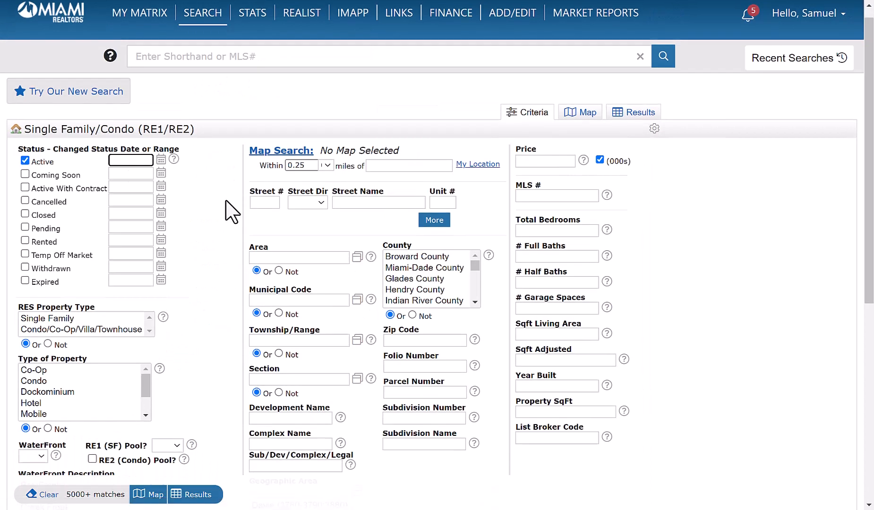
scroll(230, 208, down, 1)
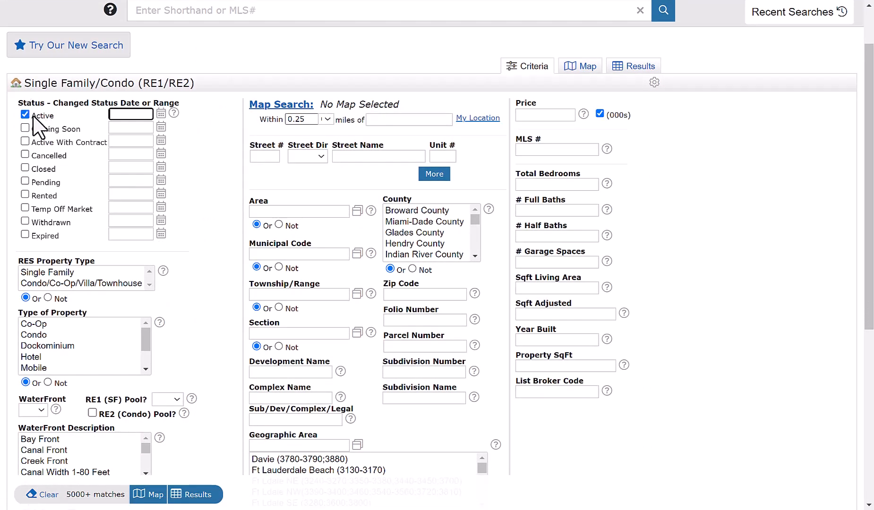
scroll(40, 175, down, 2)
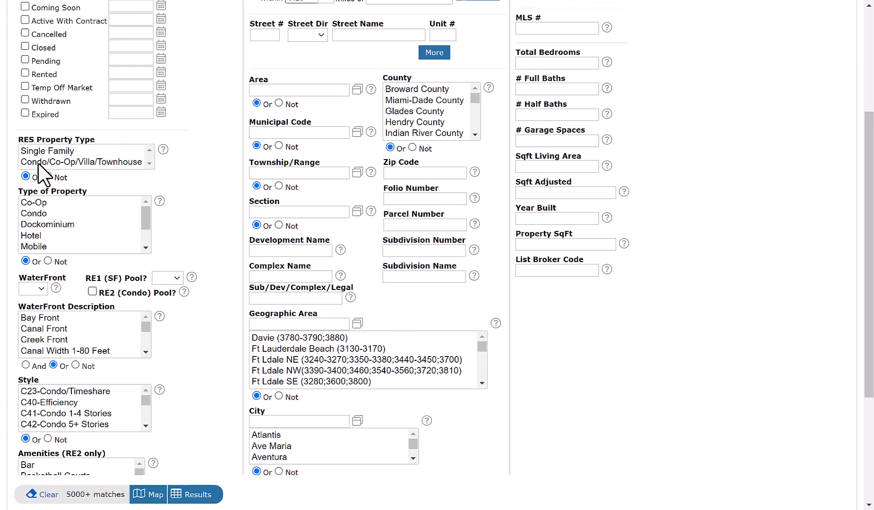
click(84, 163)
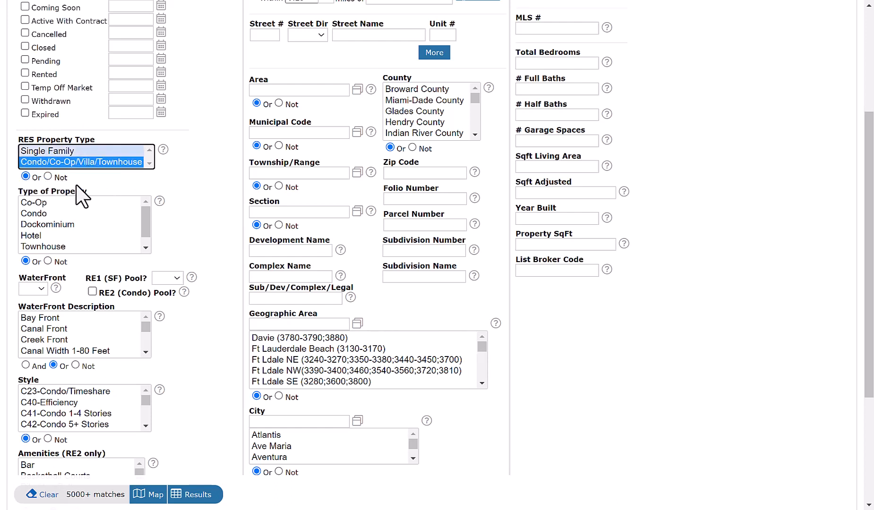
click(39, 216)
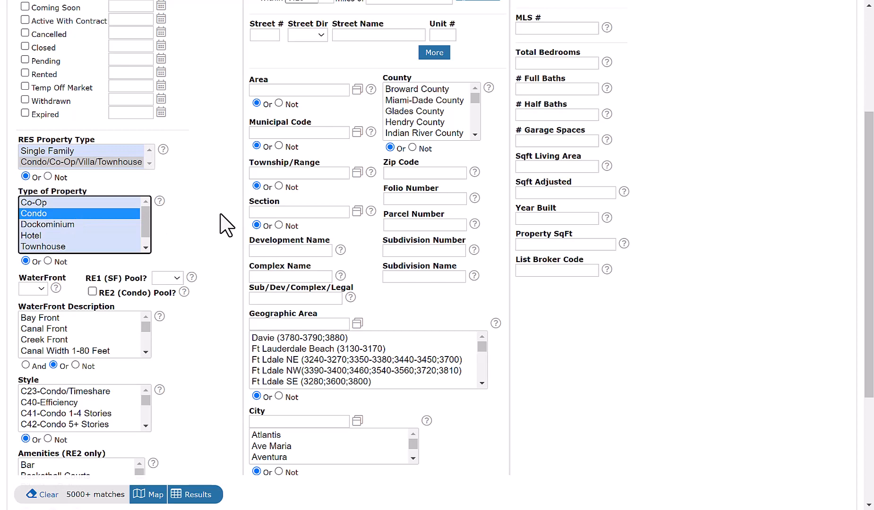
Set the city criterion of the condo search to Fort Lauderdale
scroll(224, 222, down, 2)
scroll(225, 222, down, 2)
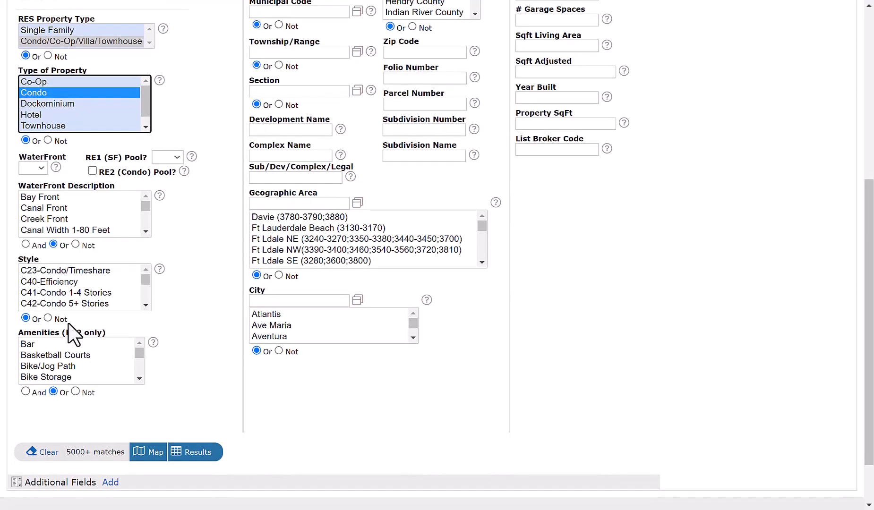
click(315, 301)
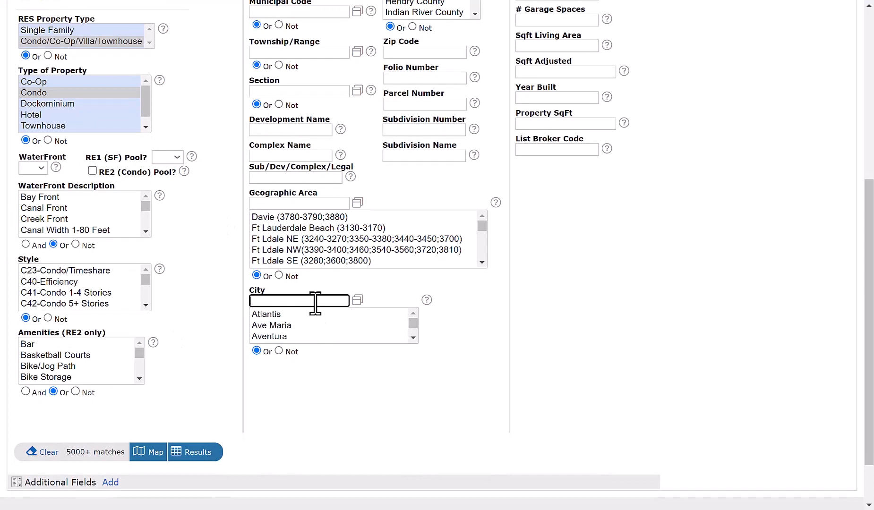
text(fort)
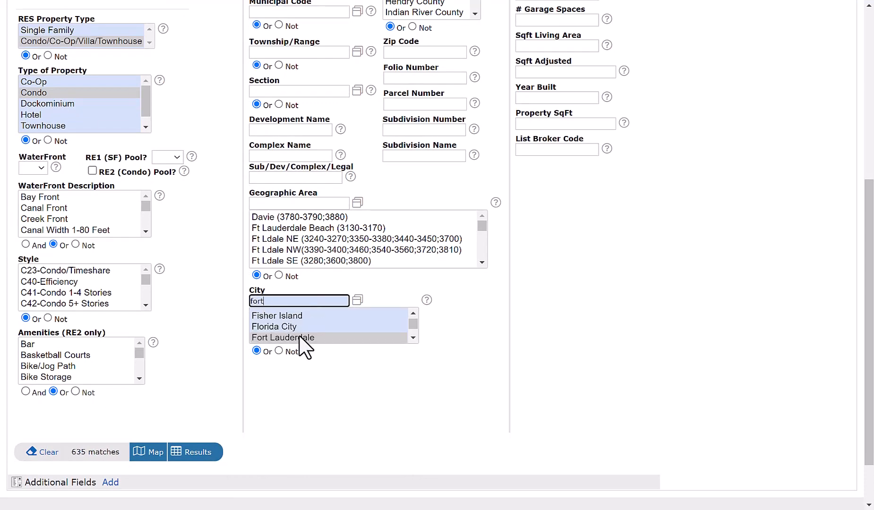
click(352, 338)
Add the Pets Allowed field to the search form's additional fields and return to the criteria
scroll(511, 320, up, 2)
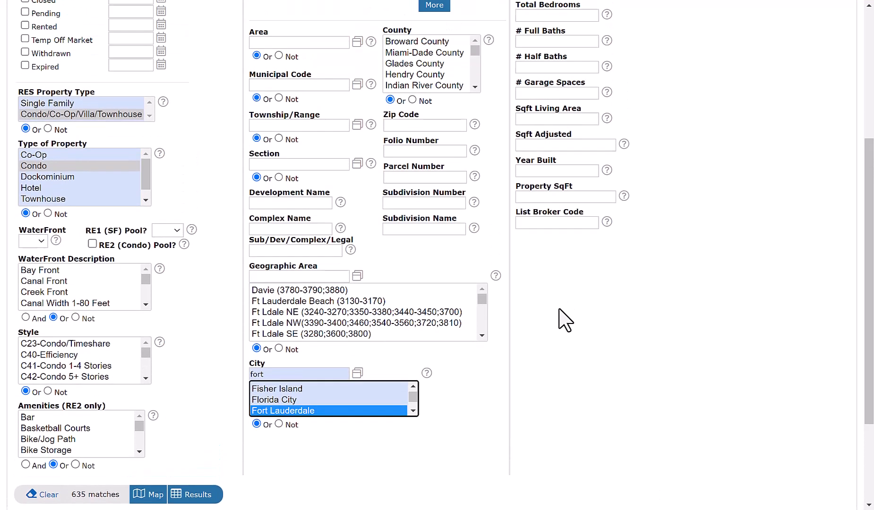
scroll(397, 356, down, 3)
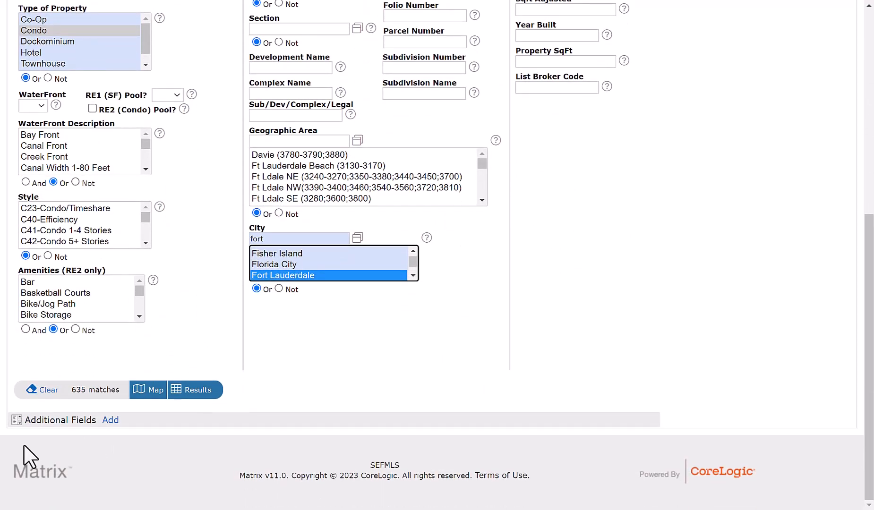
click(112, 421)
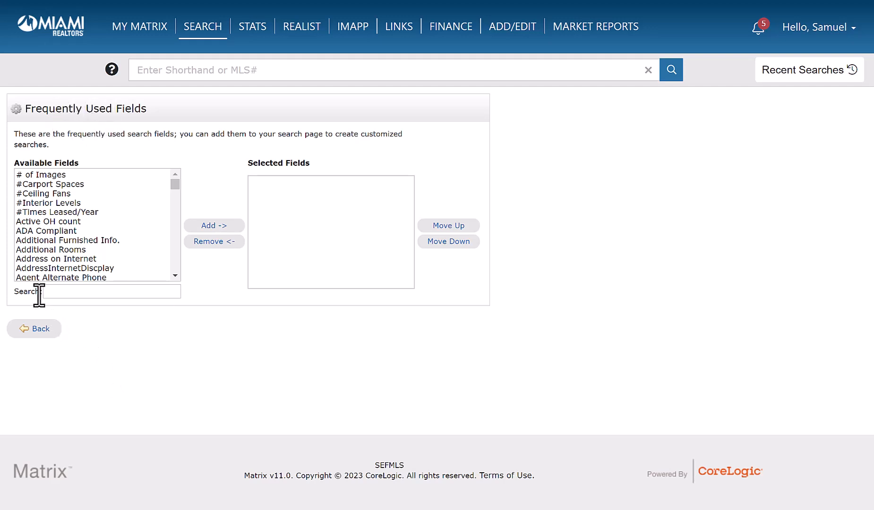
click(57, 291)
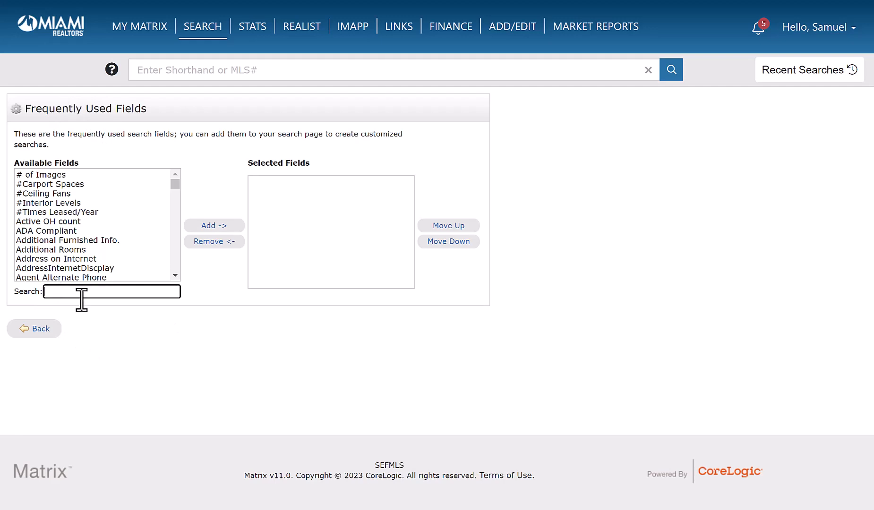
text(pets allowed)
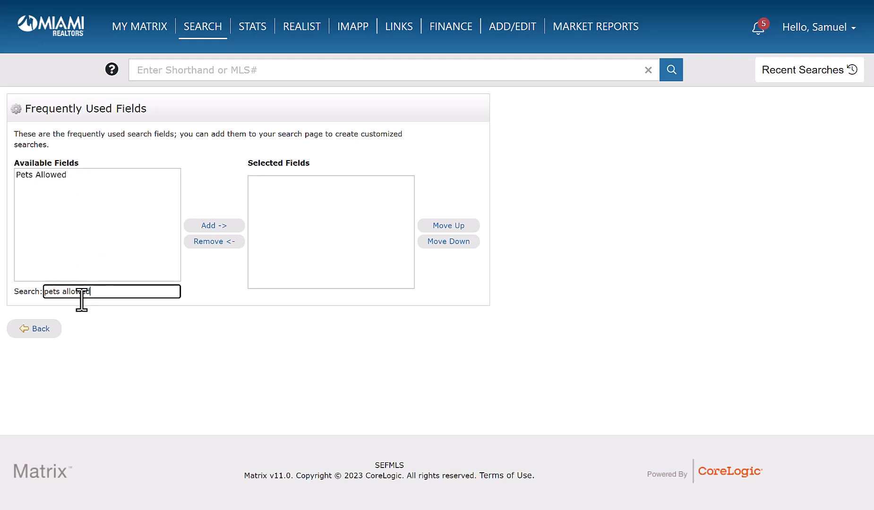
click(26, 175)
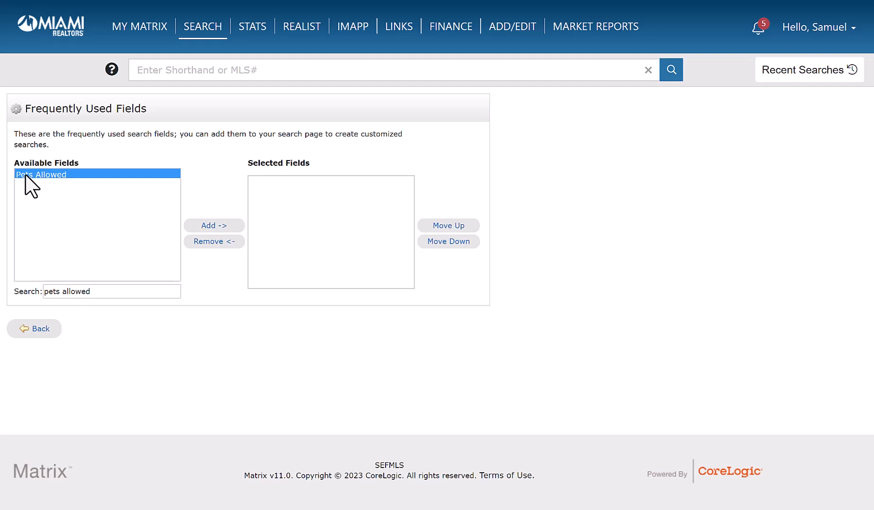
click(215, 226)
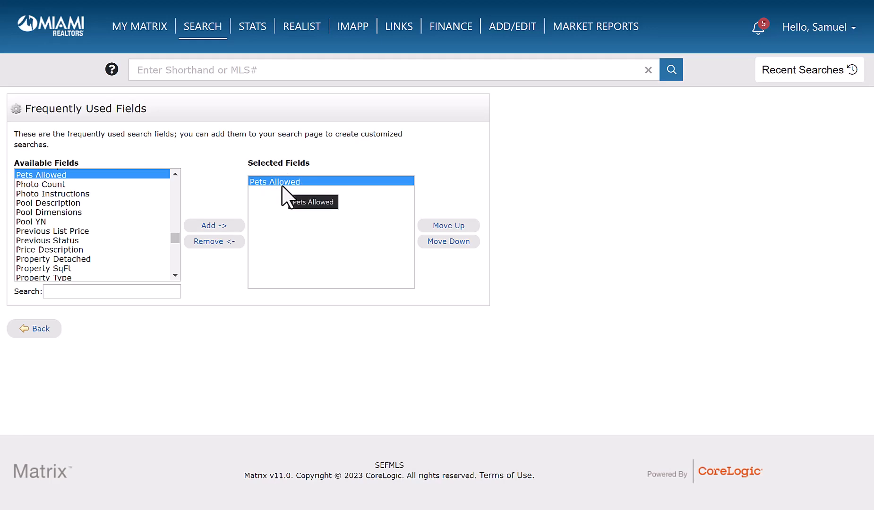
click(41, 330)
Set Pets Allowed to Yes and show the matching listings as a results list
scroll(195, 344, down, 6)
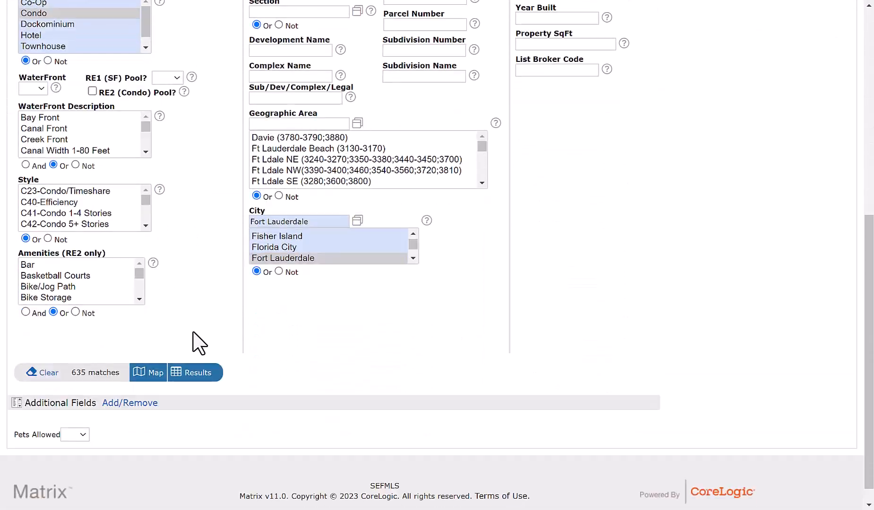
scroll(193, 329, up, 1)
scroll(66, 457, down, 1)
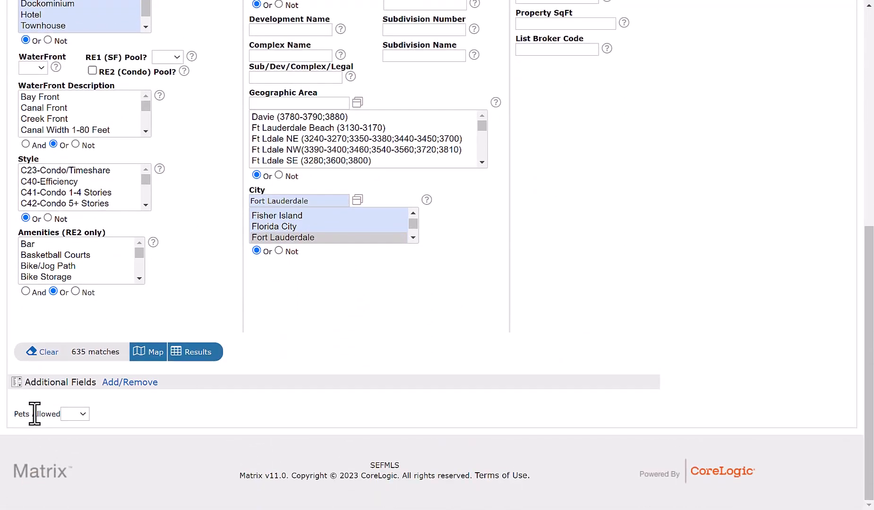
click(87, 414)
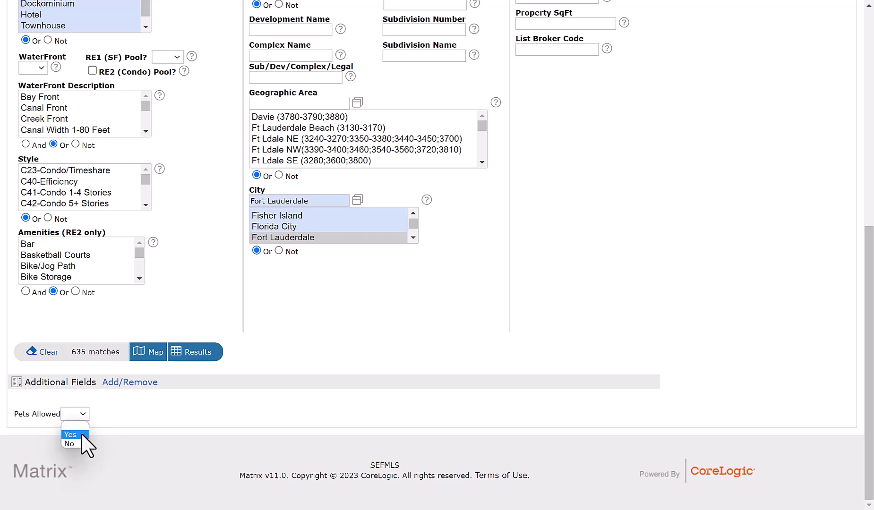
click(77, 432)
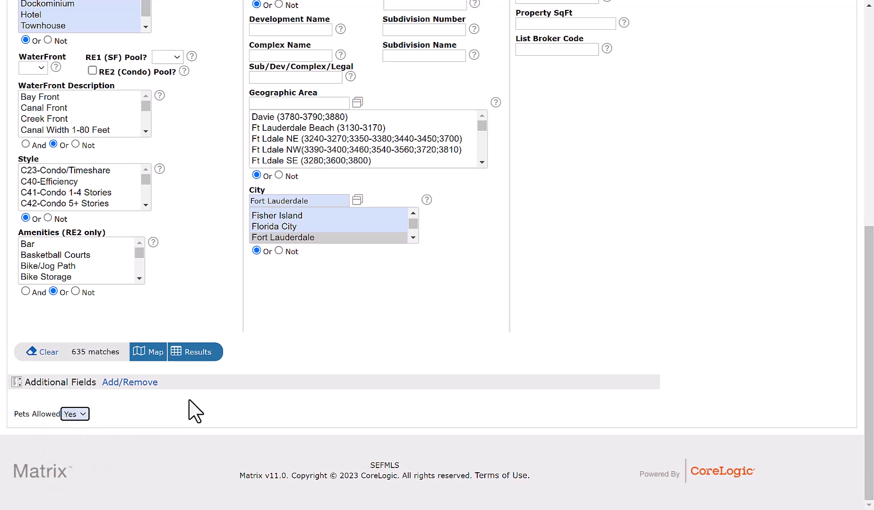
scroll(302, 382, up, 1)
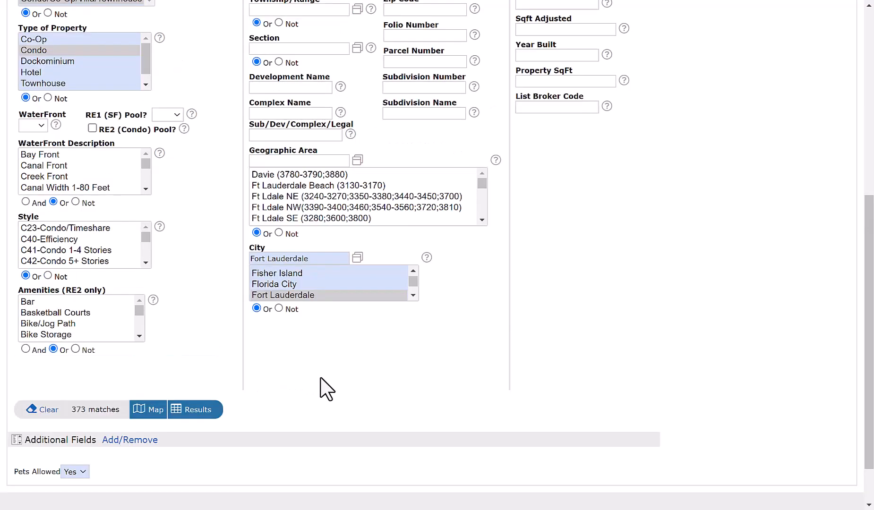
click(193, 410)
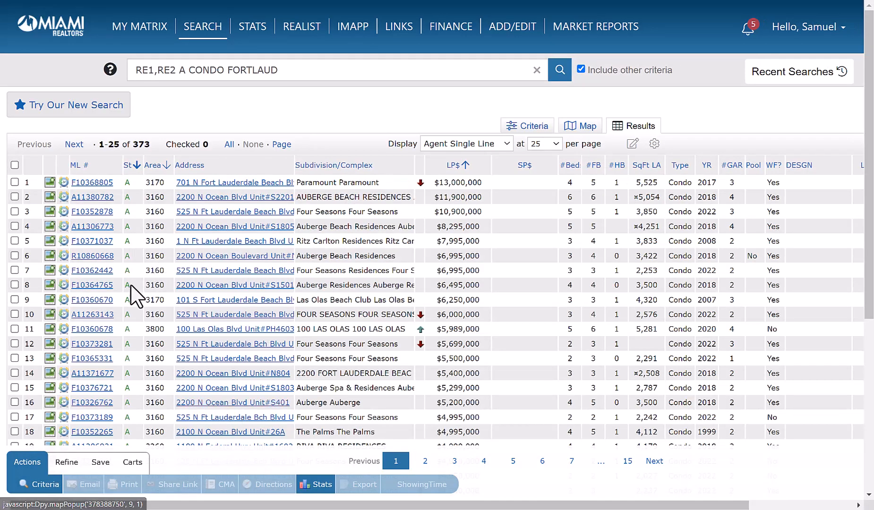
Insert a Pet Description column after the ML # column and sort the listings by it
right_click(103, 166)
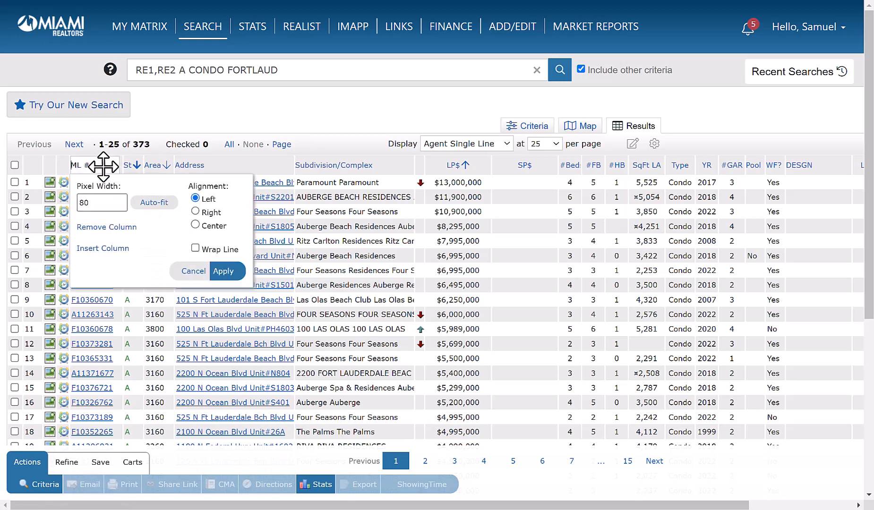
click(101, 254)
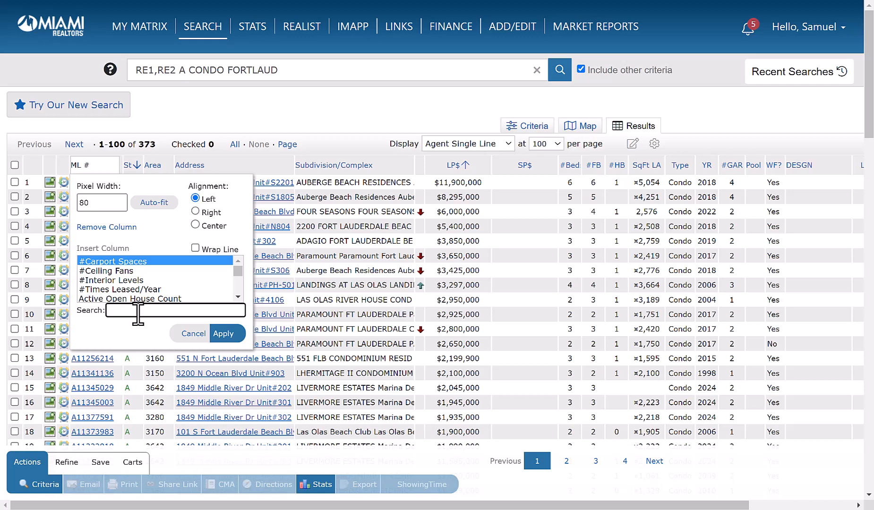
text(et)
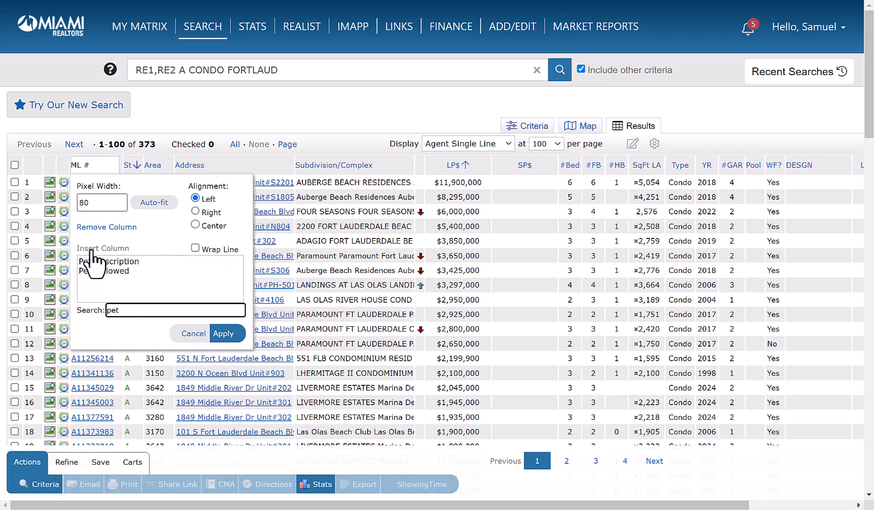
click(100, 262)
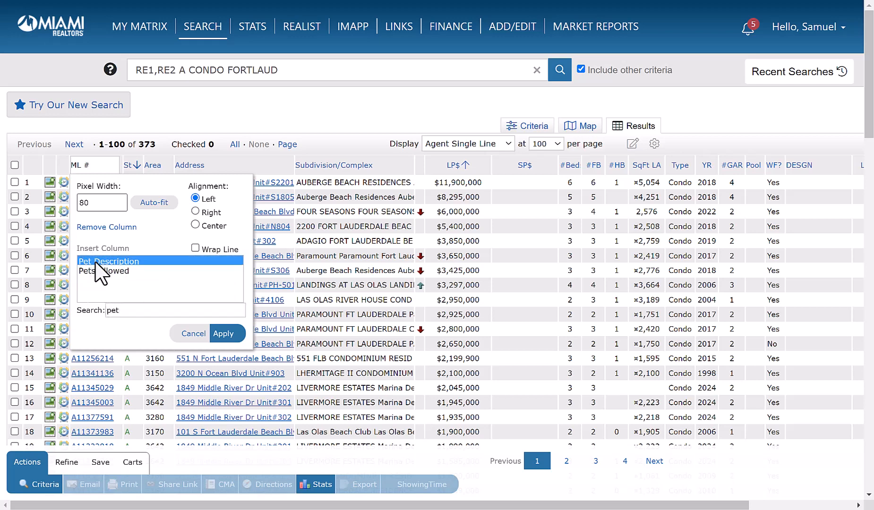
click(223, 333)
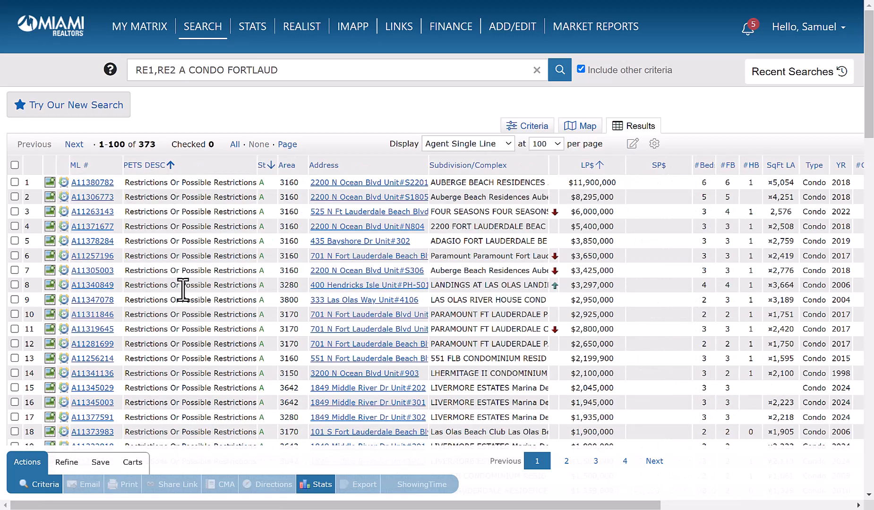
click(171, 165)
click(170, 171)
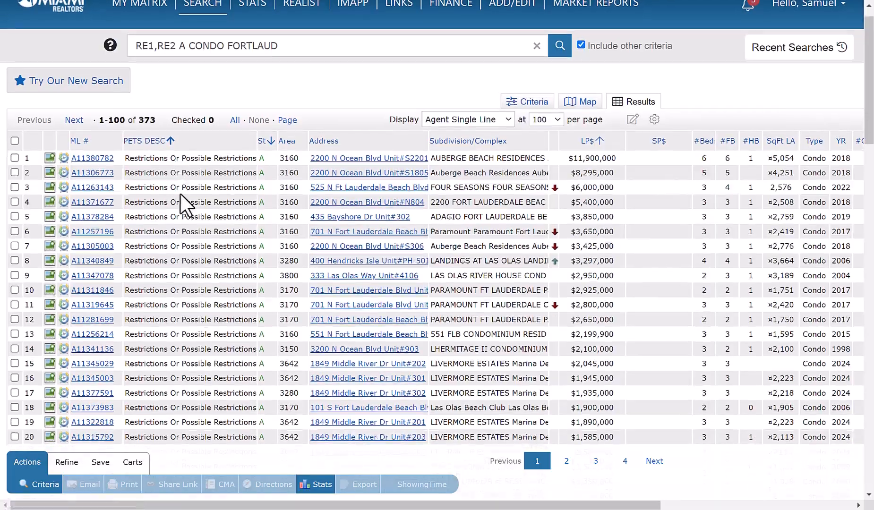
Look through the sorted listings to compare their pet descriptions, such as restrictions, dog permission and weight limits
scroll(182, 199, down, 2)
scroll(187, 151, down, 5)
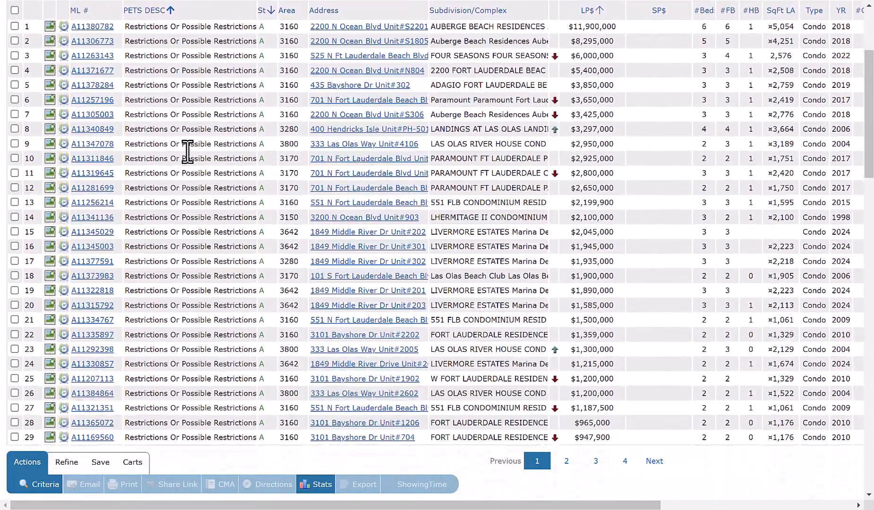
scroll(185, 197, down, 3)
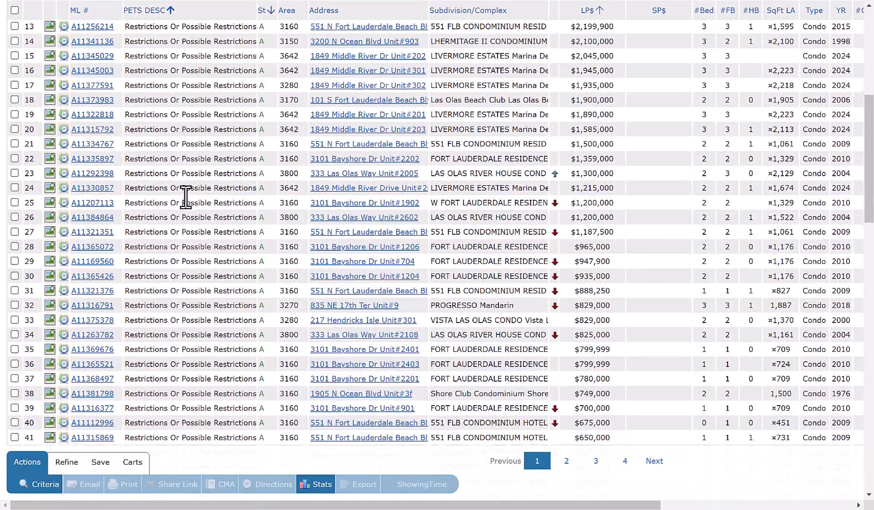
scroll(185, 198, down, 7)
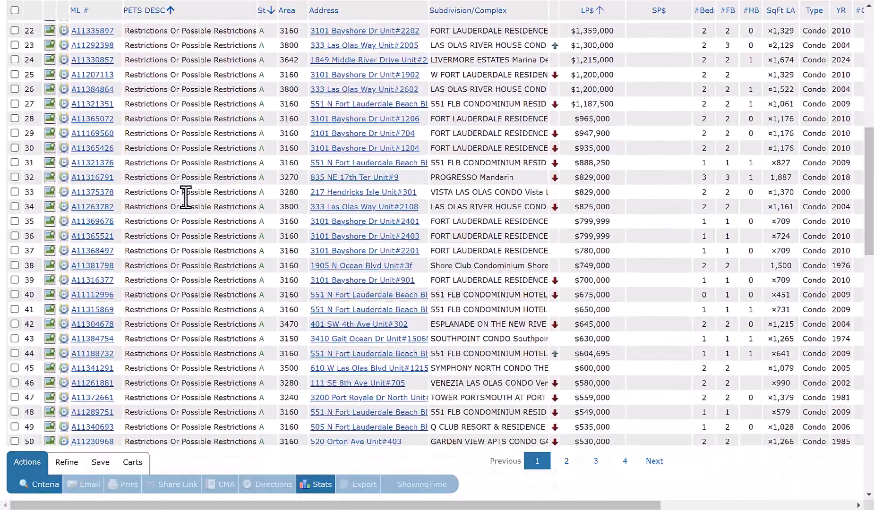
scroll(185, 189, down, 2)
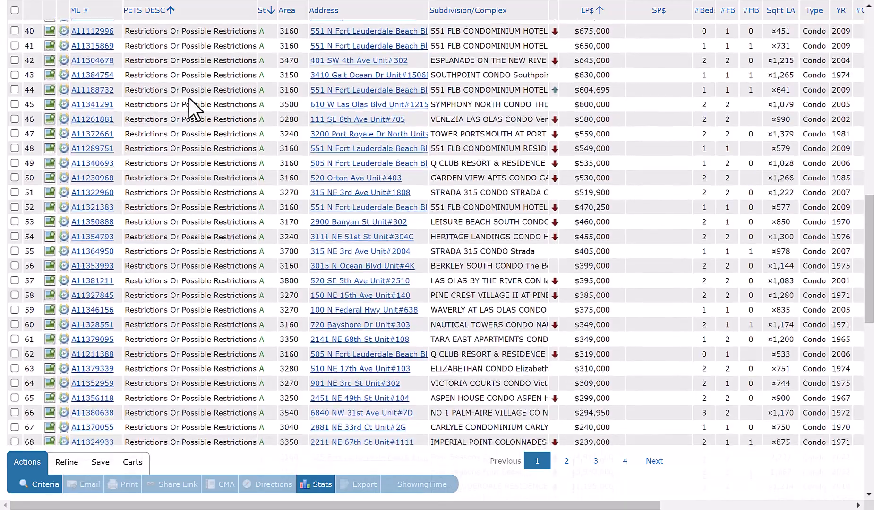
scroll(261, 149, up, 5)
scroll(639, 105, up, 10)
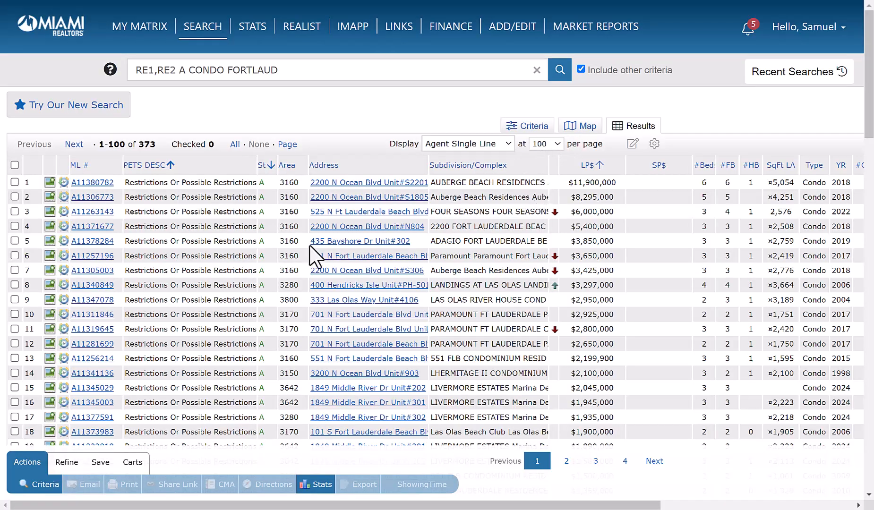
scroll(188, 275, down, 20)
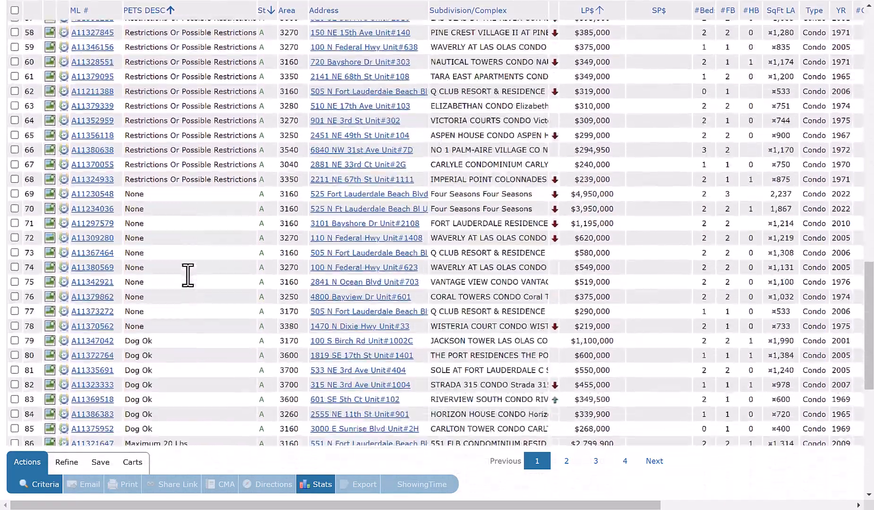
scroll(191, 284, down, 3)
scroll(186, 284, up, 3)
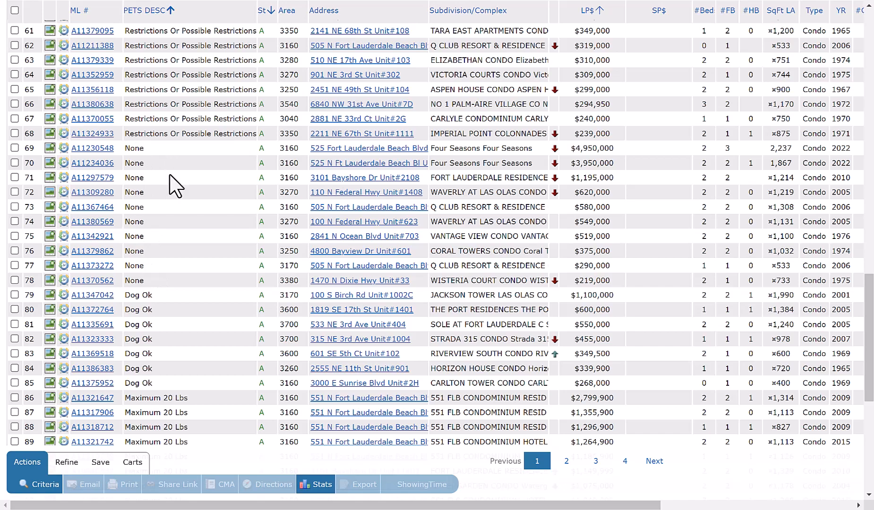
Examine the pet descriptions of the remaining listings on the first results page, including the search criteria summary, and return to the first listing
scroll(184, 141, down, 3)
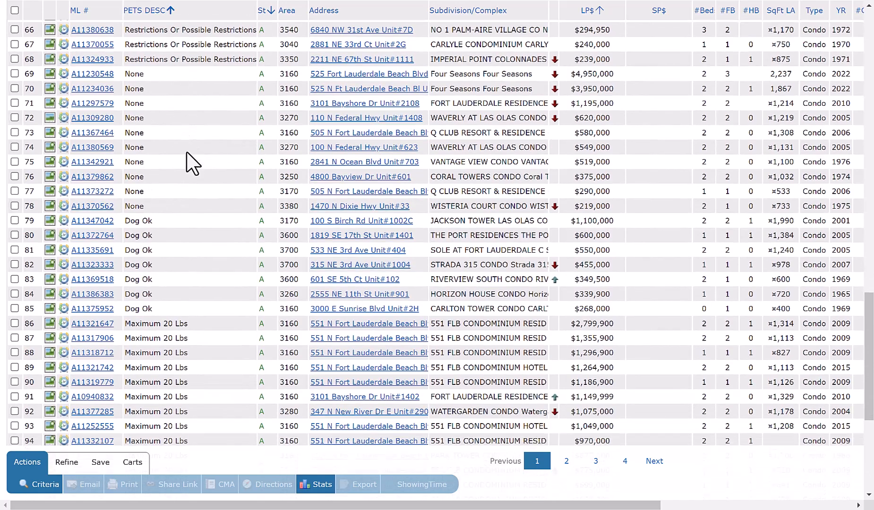
scroll(184, 180, down, 1)
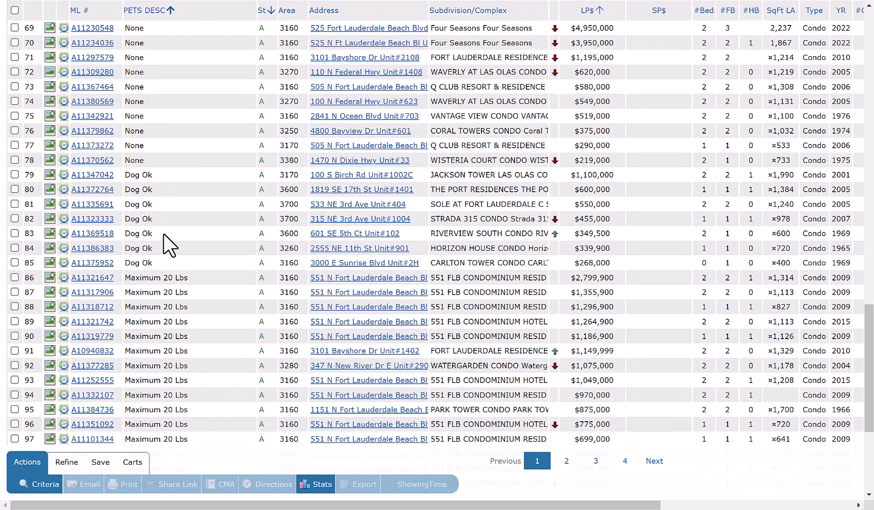
scroll(171, 197, down, 3)
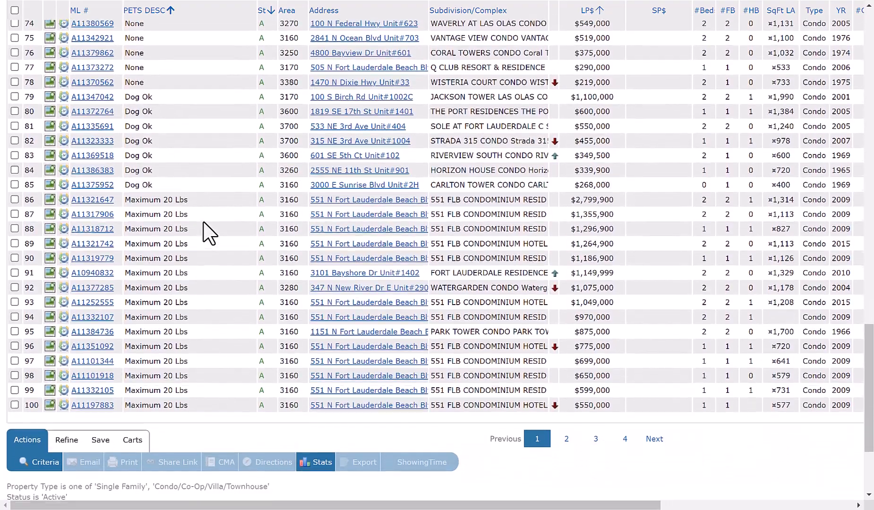
scroll(198, 218, down, 2)
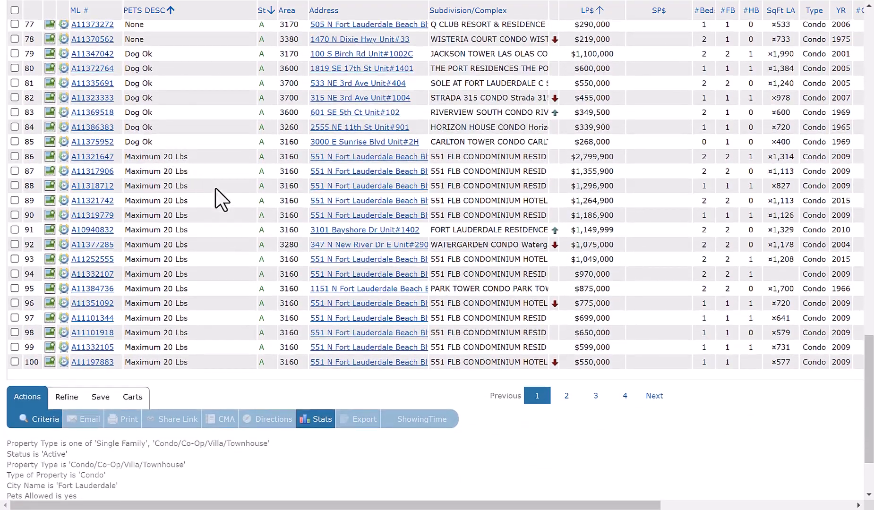
scroll(228, 214, up, 10)
scroll(223, 205, up, 15)
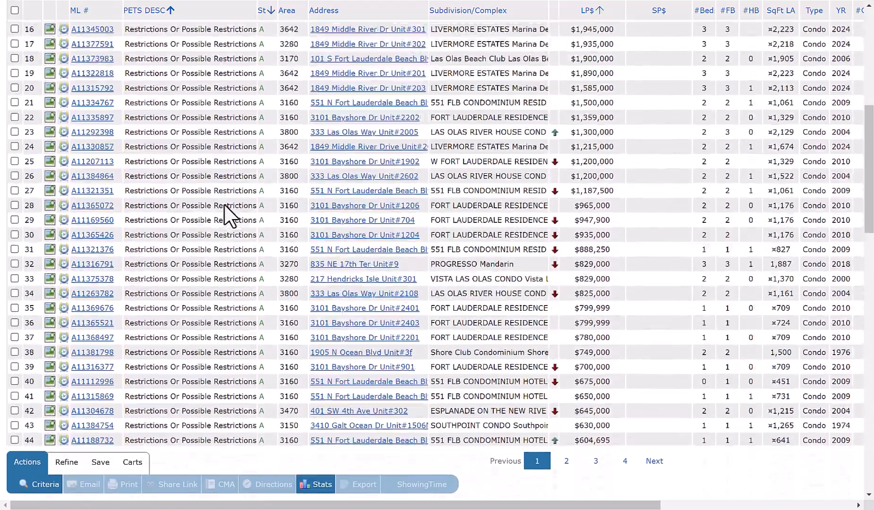
scroll(224, 204, up, 5)
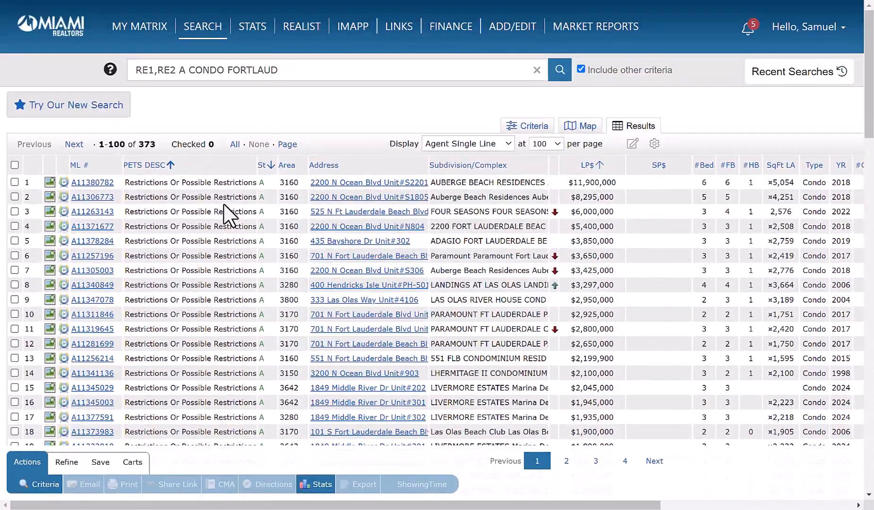